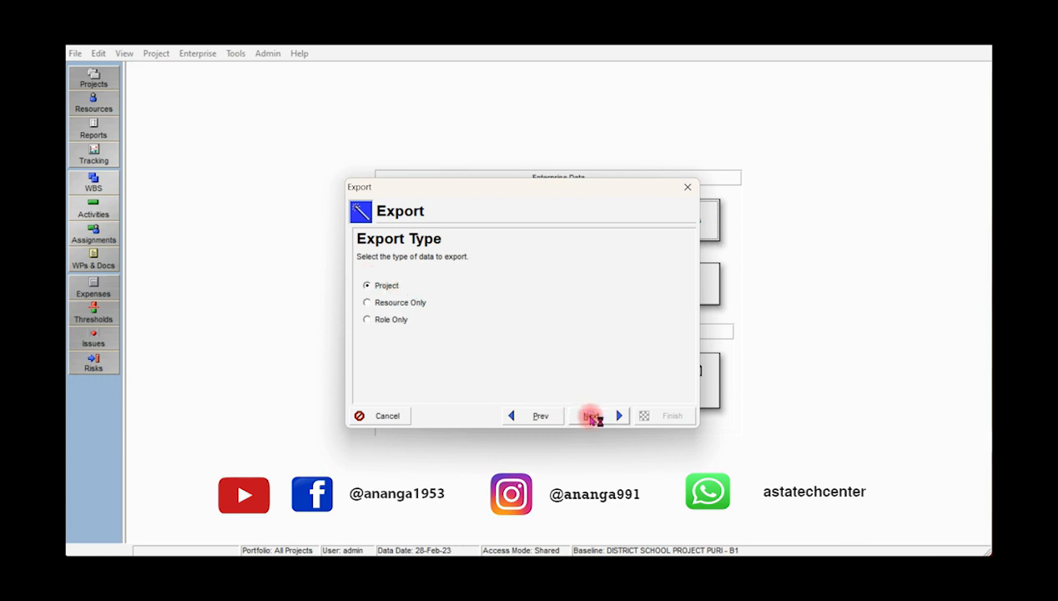
Export the DISTRICT SCHOOL PROJECT PURI project data as an XER file named DSPP on the Desktop
click(591, 417)
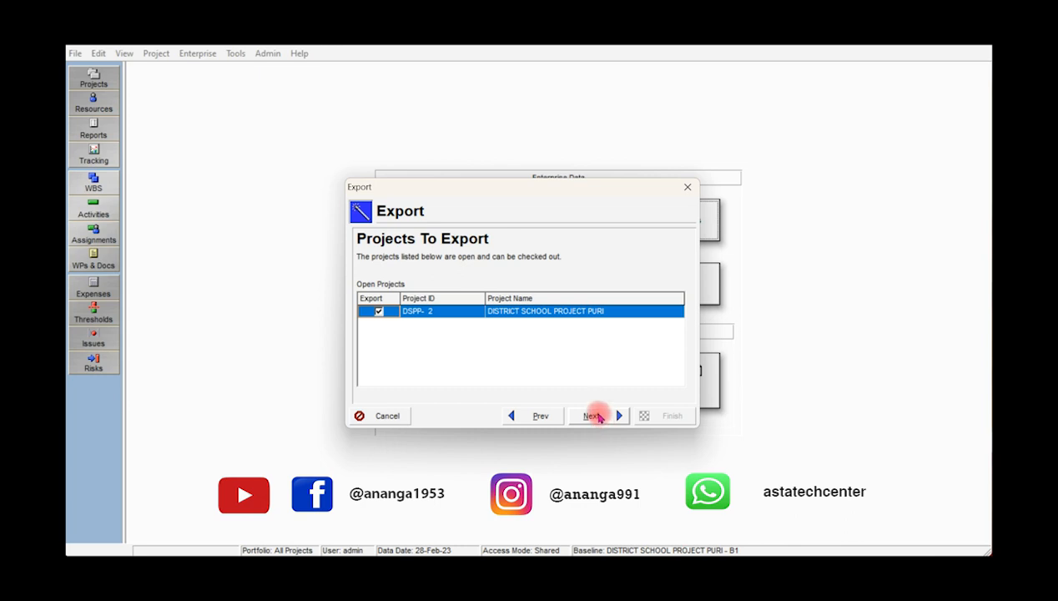
click(594, 415)
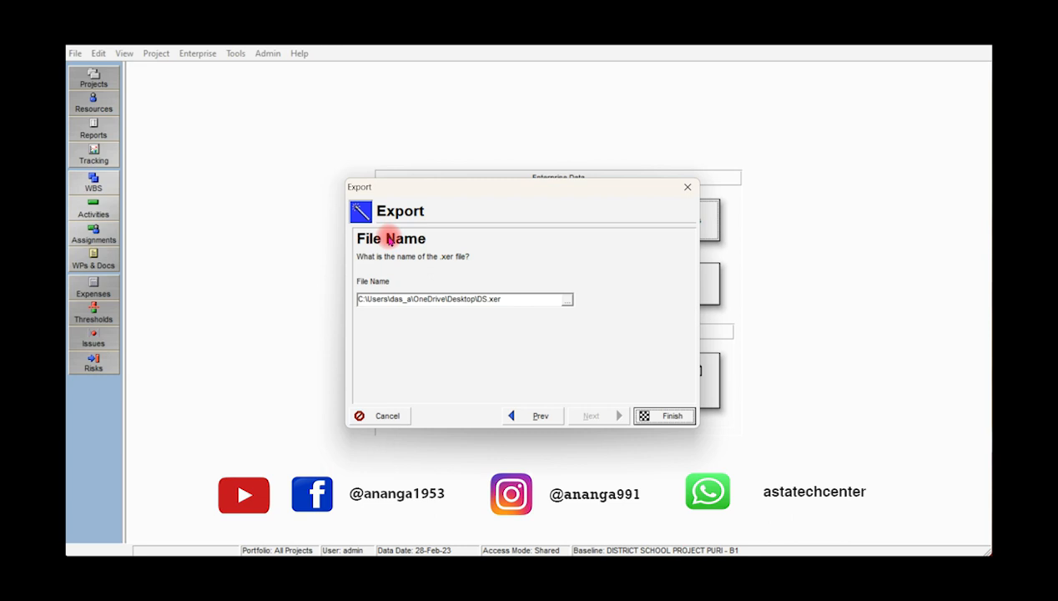
click(567, 302)
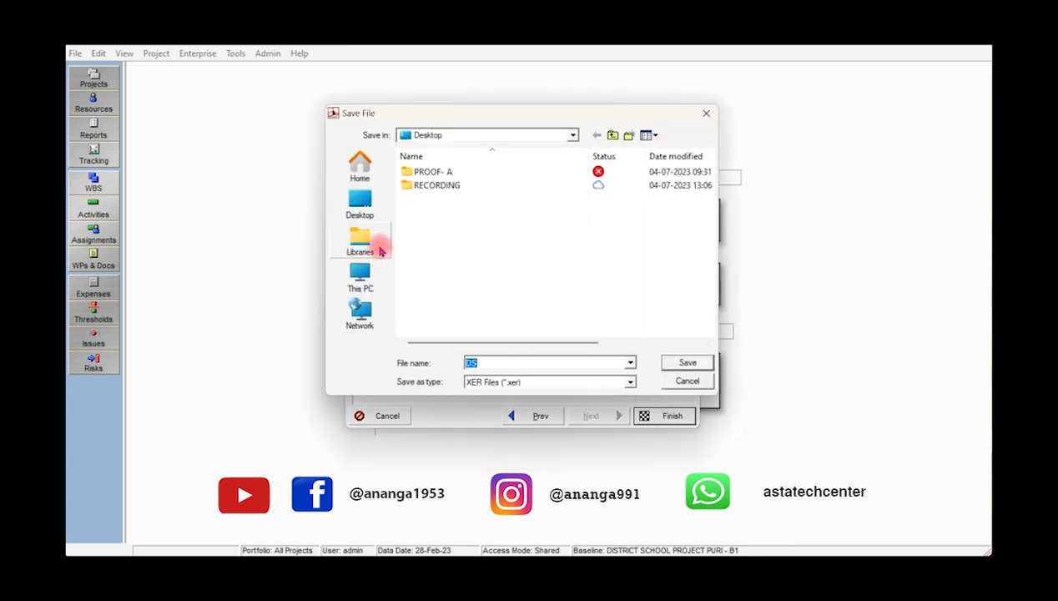
click(361, 208)
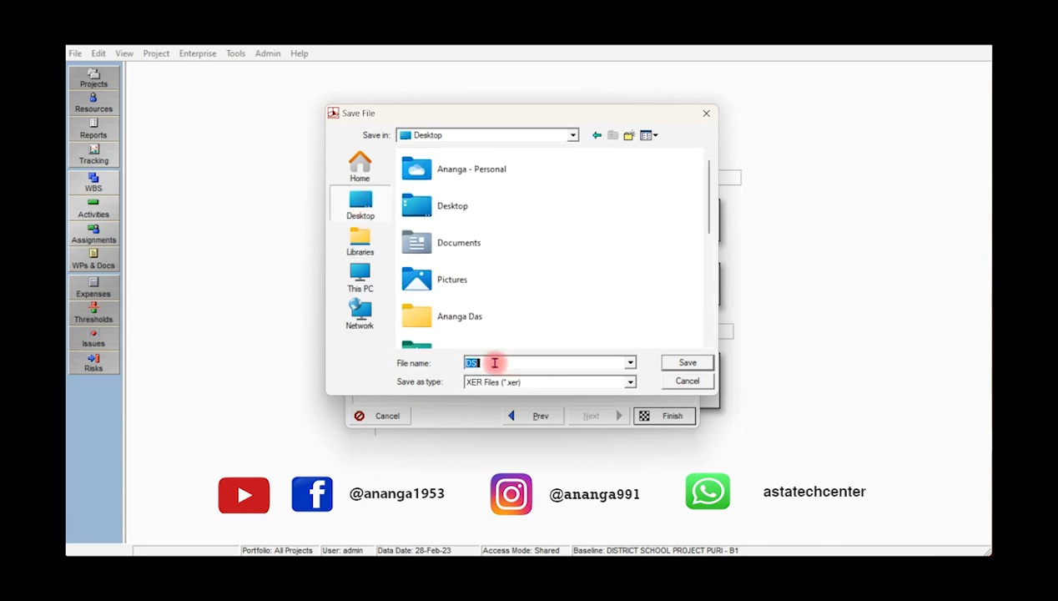
drag(495, 363, 413, 371)
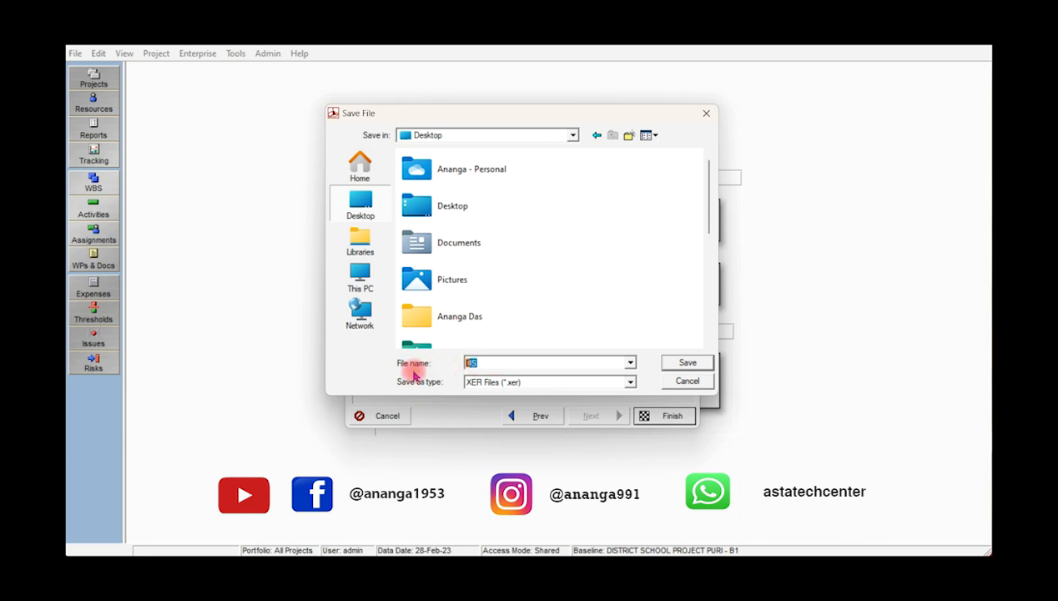
text(DS)
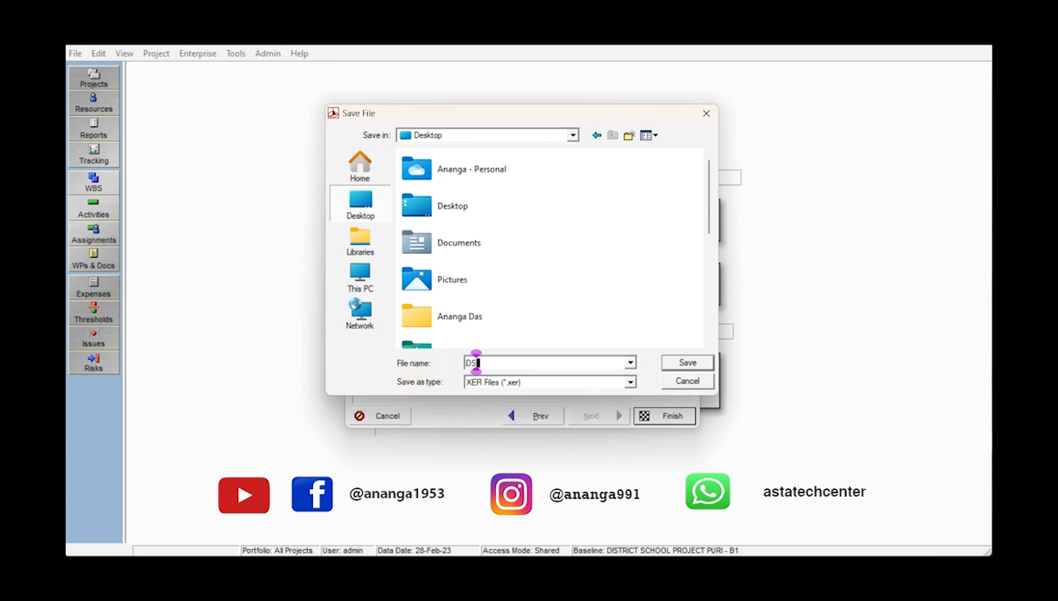
text(PP)
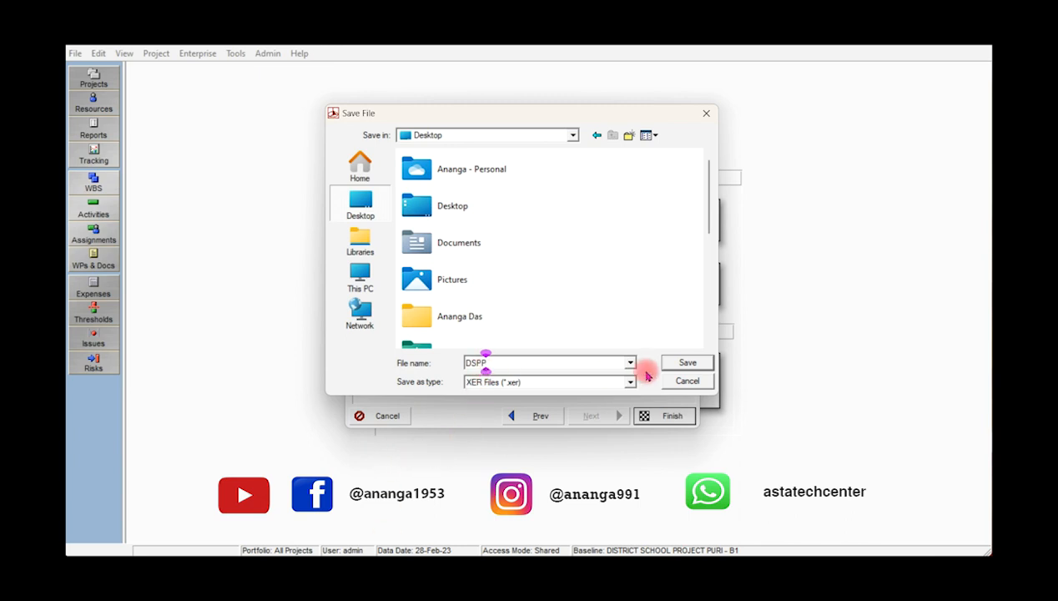
click(687, 363)
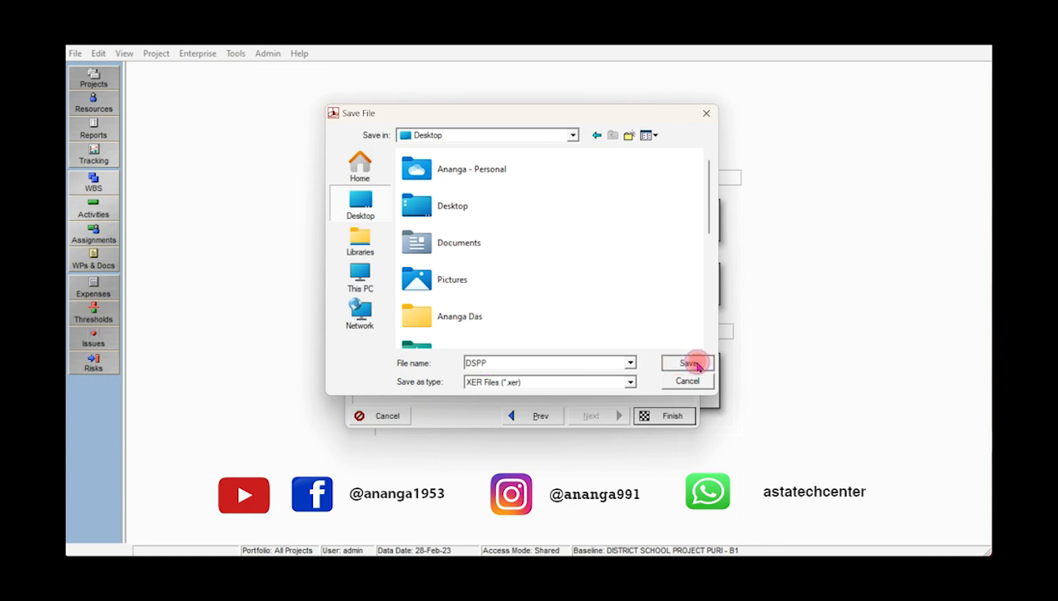
click(672, 415)
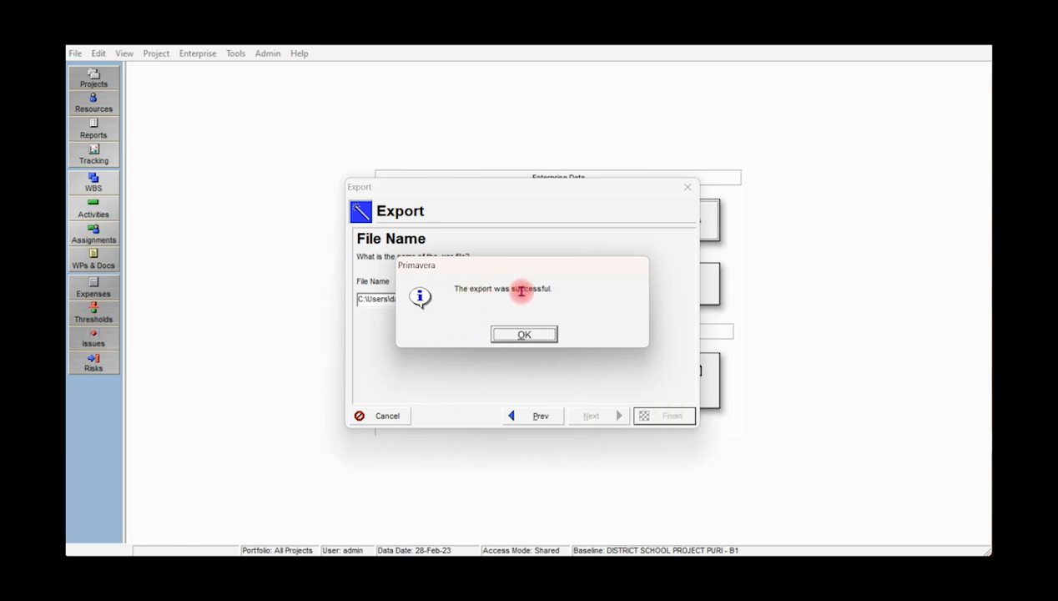
click(523, 335)
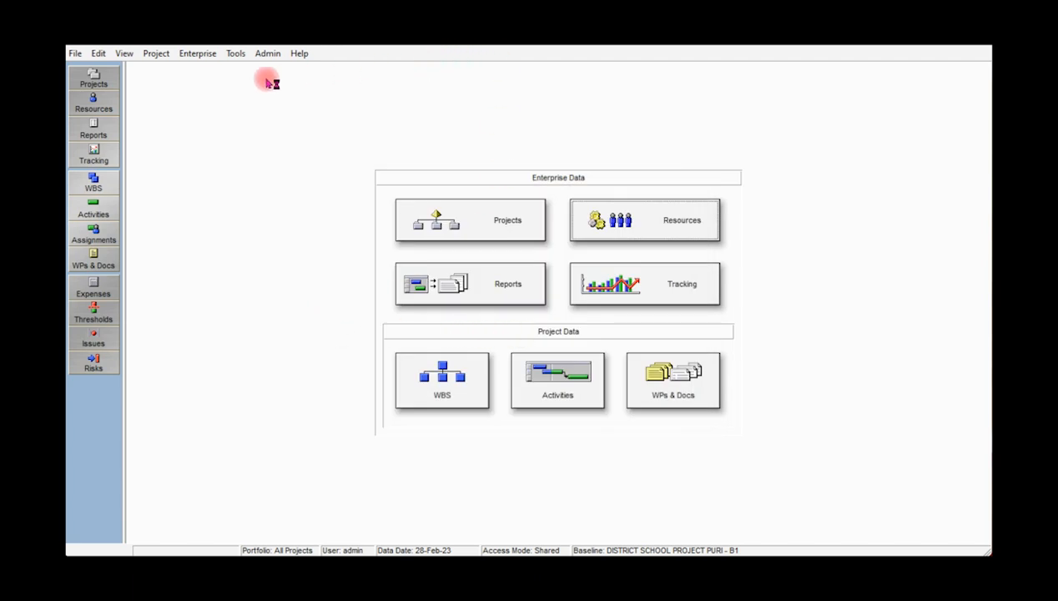
Start another export of the open project, using the Spreadsheet (XLS) format
drag(384, 43, 576, 72)
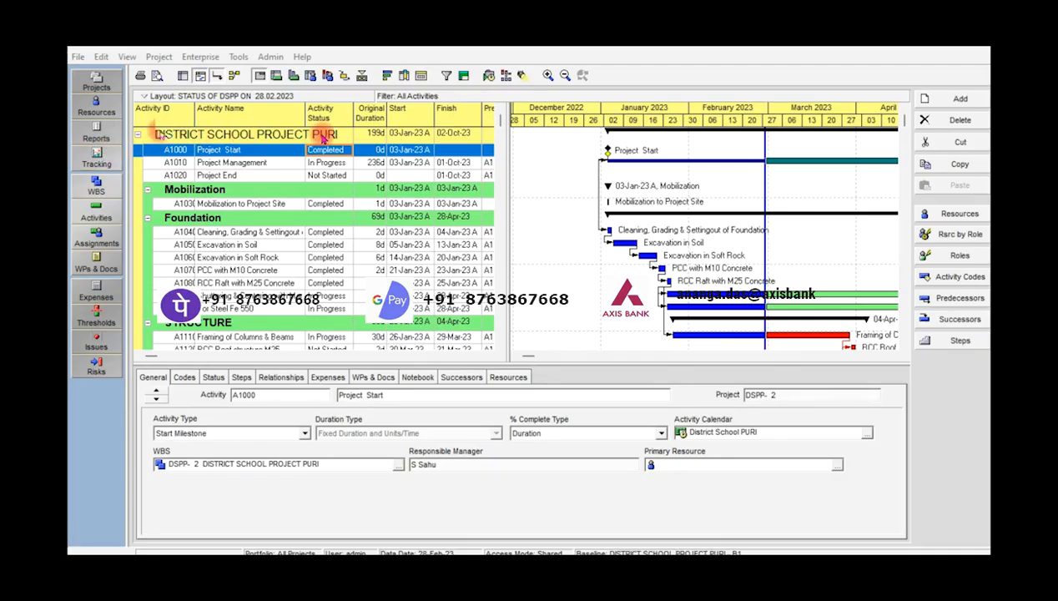
click(87, 60)
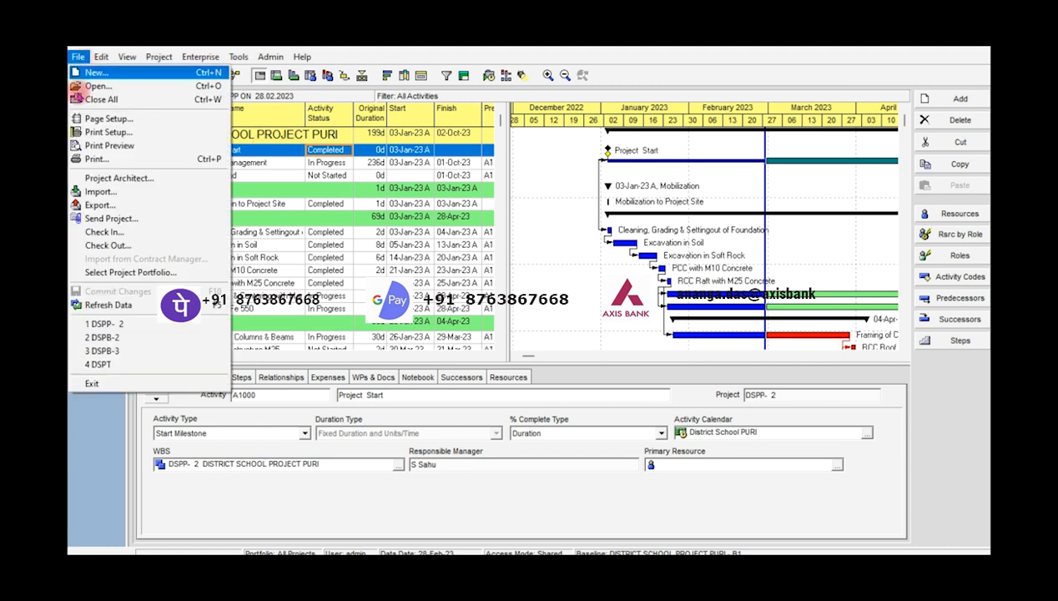
click(98, 205)
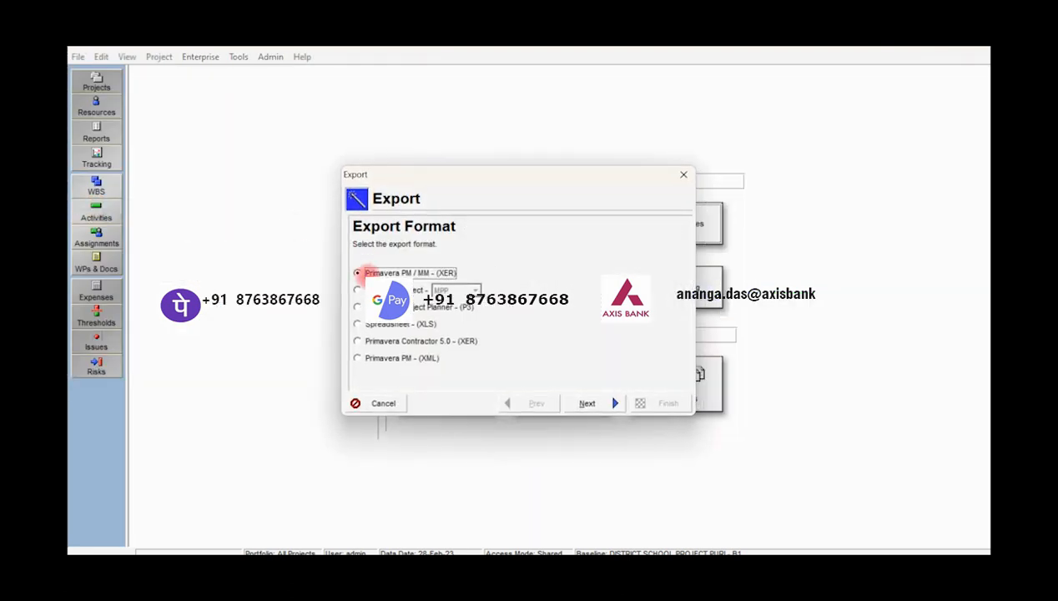
click(356, 324)
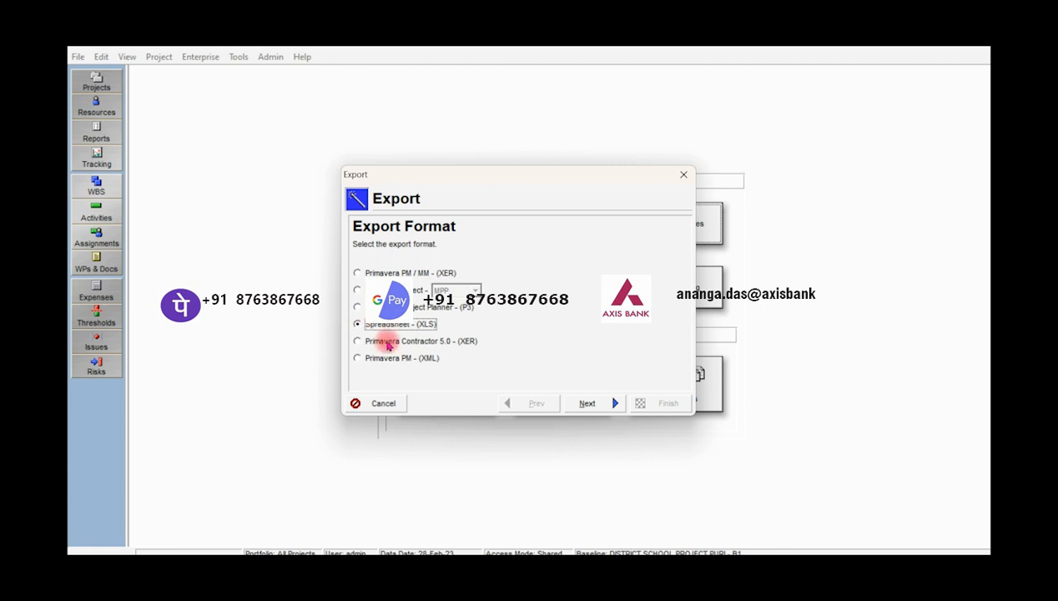
click(594, 404)
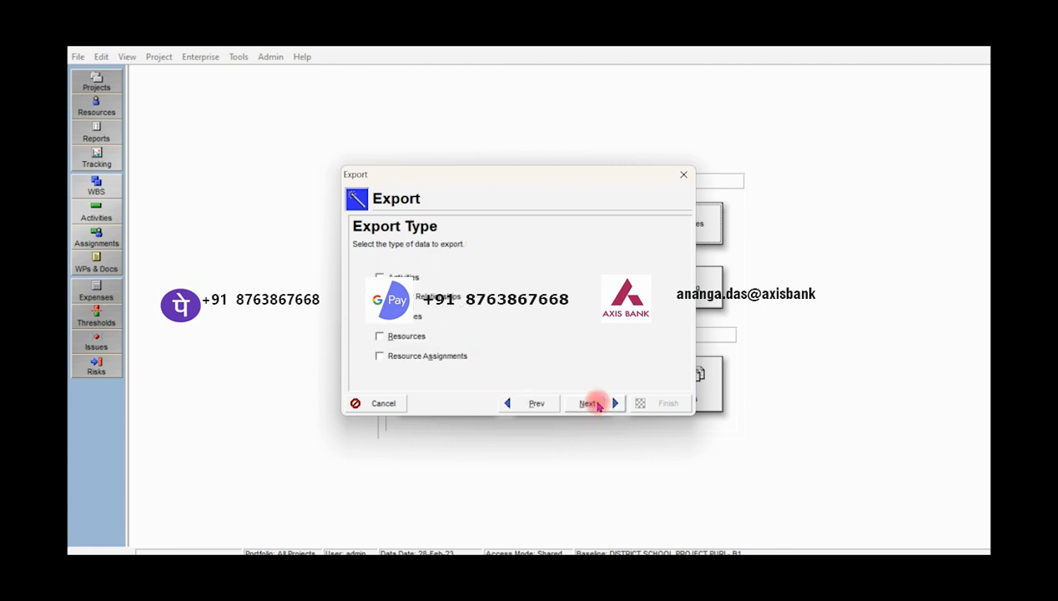
Include activities, activity relationships, expenses, resources and resource assignments for project DSPP- 2, using the PLAN PROJECT DSPB template
click(379, 276)
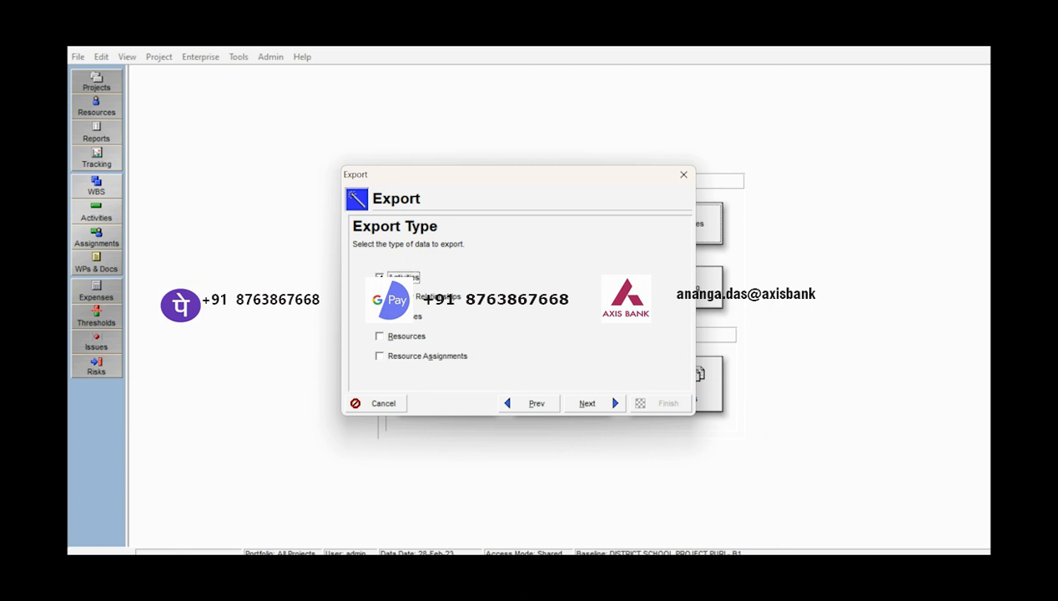
click(379, 335)
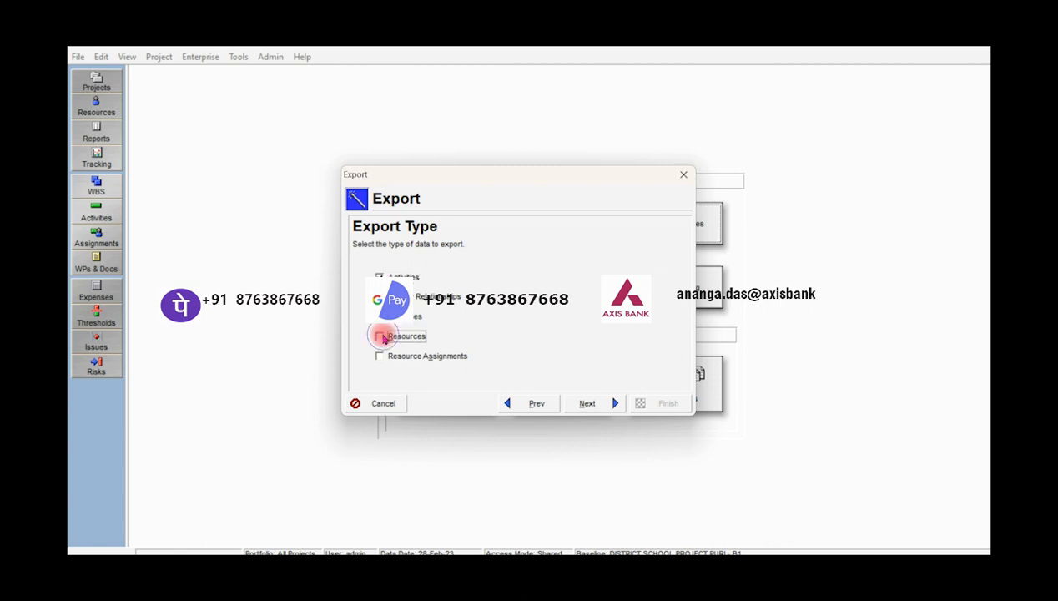
click(379, 356)
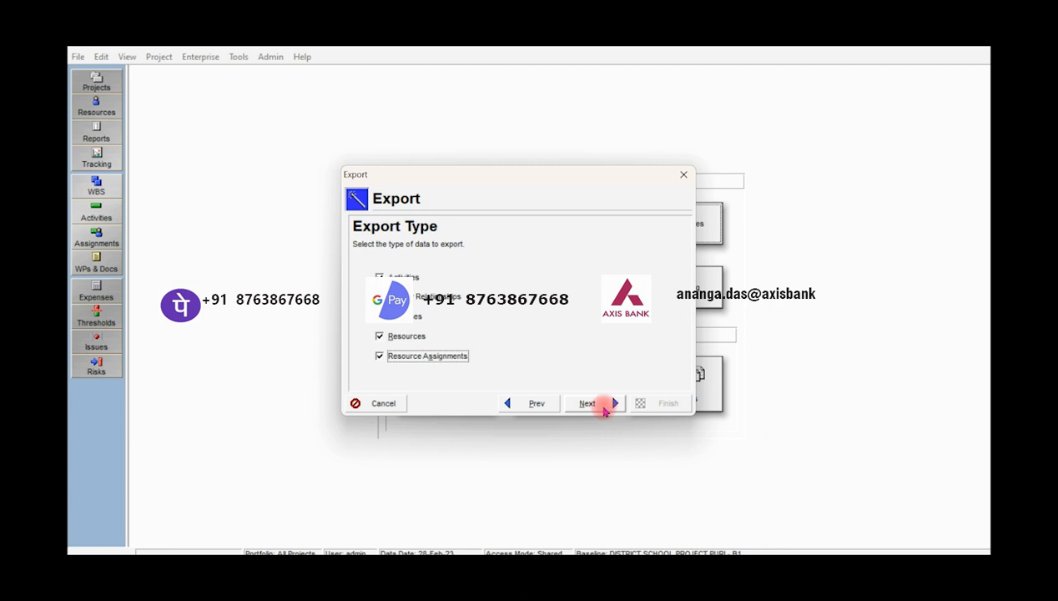
click(590, 404)
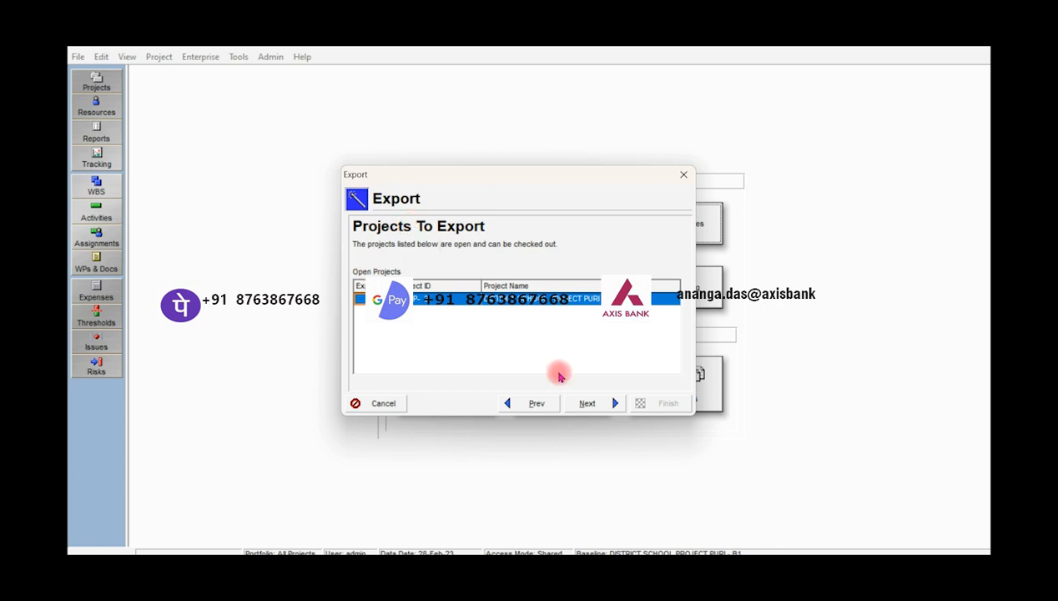
click(587, 403)
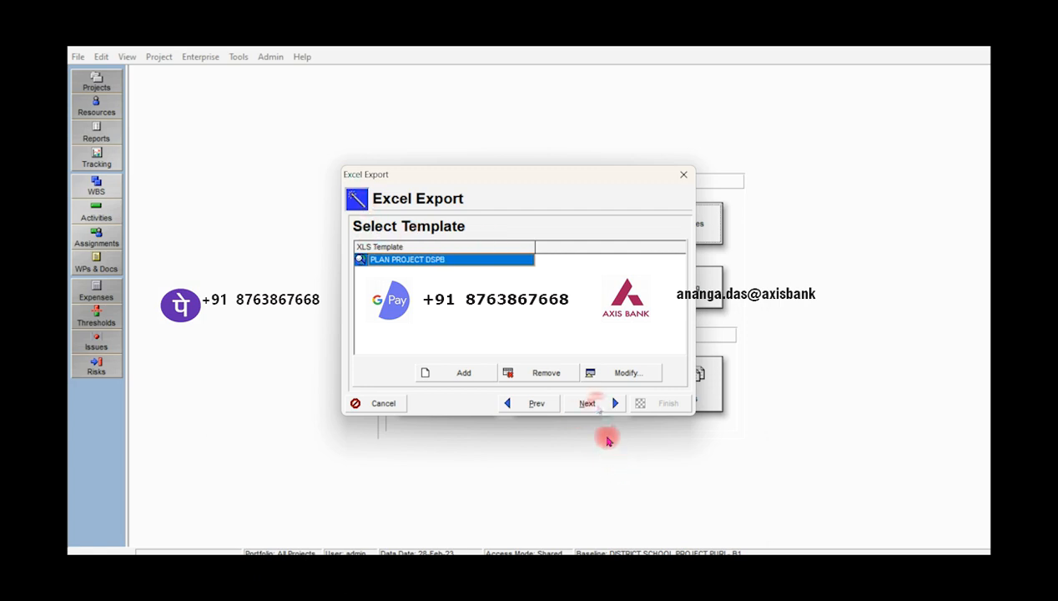
click(593, 404)
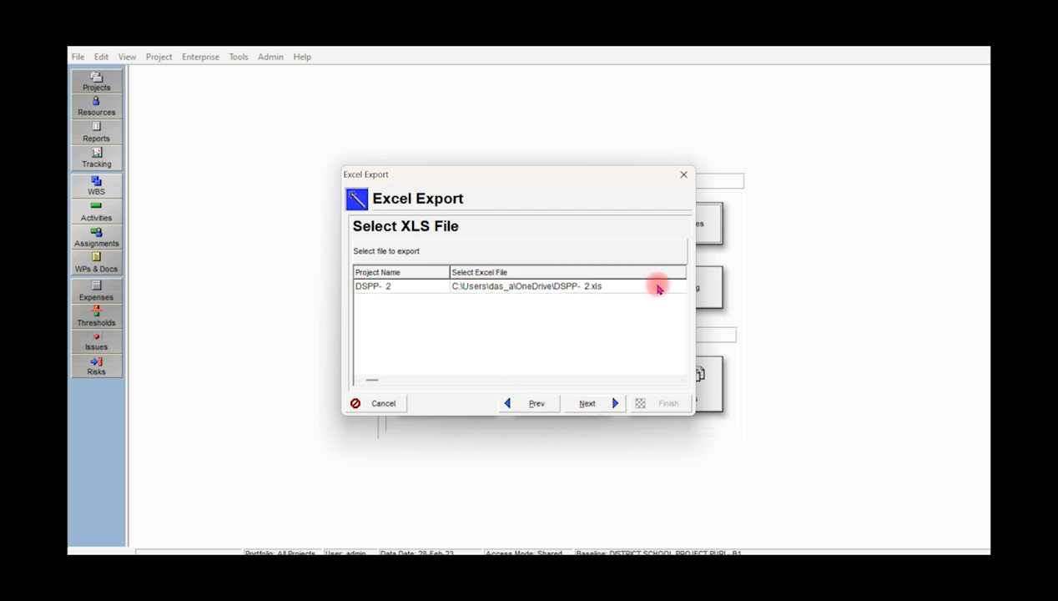
Change the Excel export file name to DSPP- 3xls in the OneDrive folder and run the export
click(656, 285)
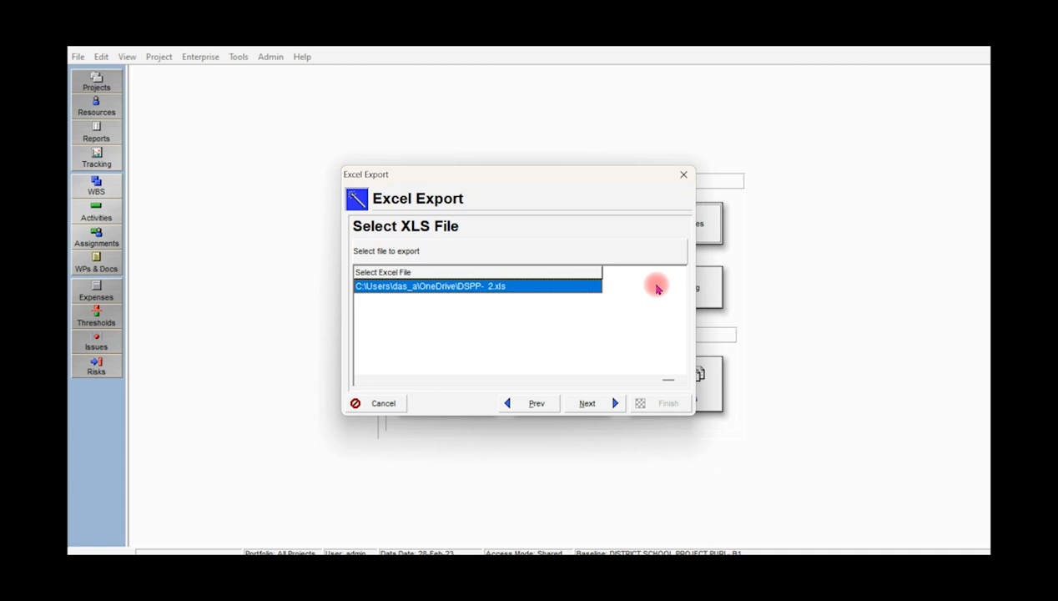
click(593, 287)
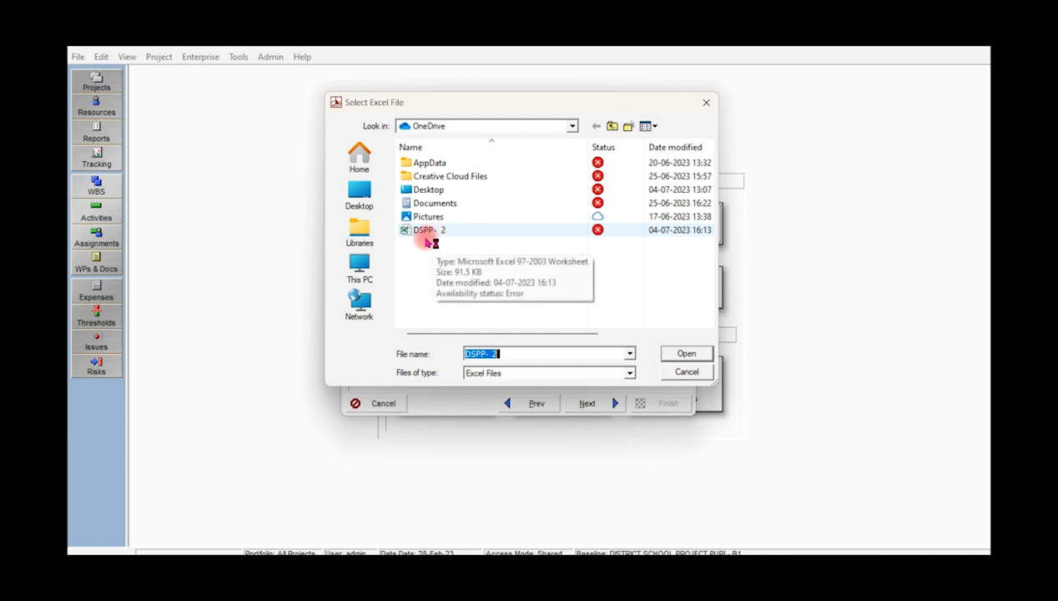
click(686, 354)
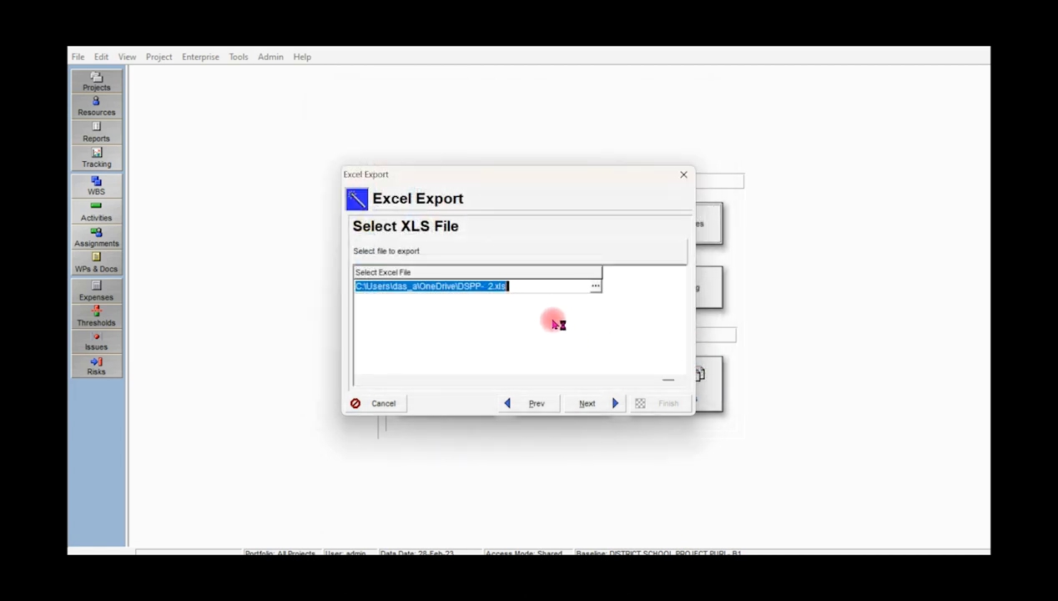
click(509, 287)
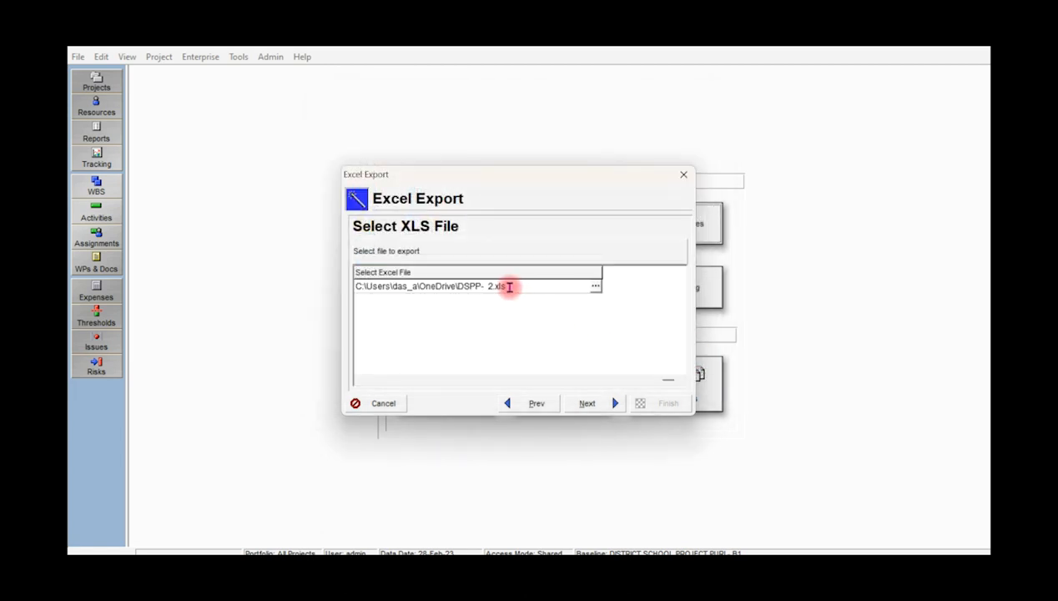
drag(495, 287, 485, 287)
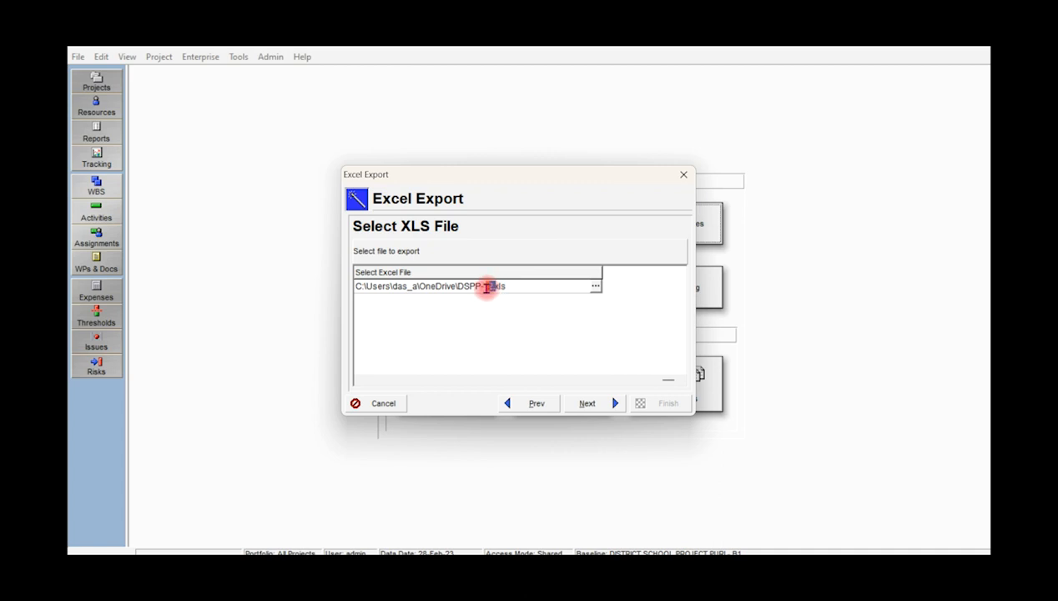
click(588, 404)
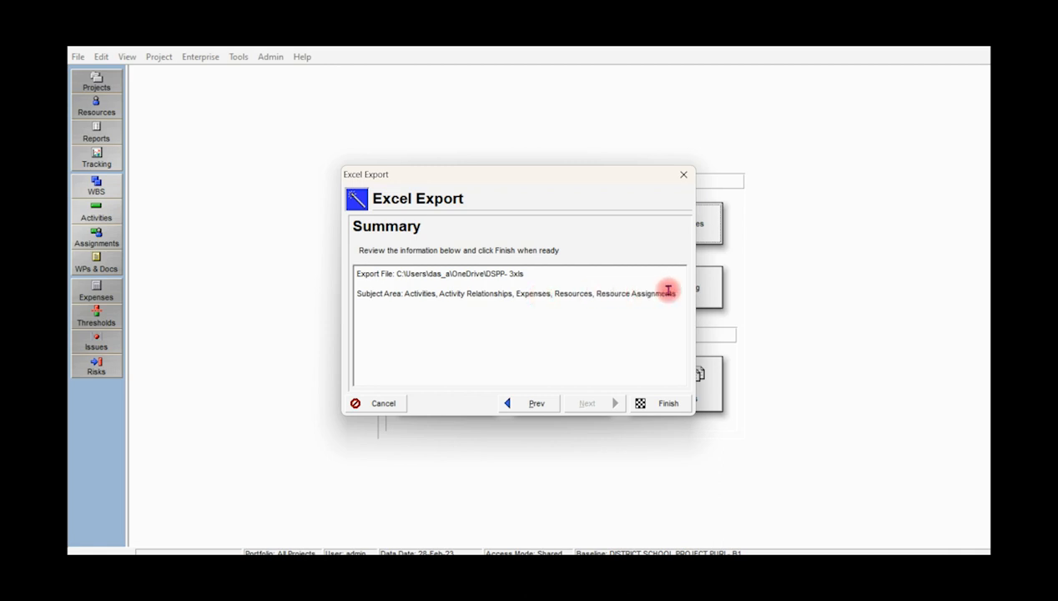
click(670, 405)
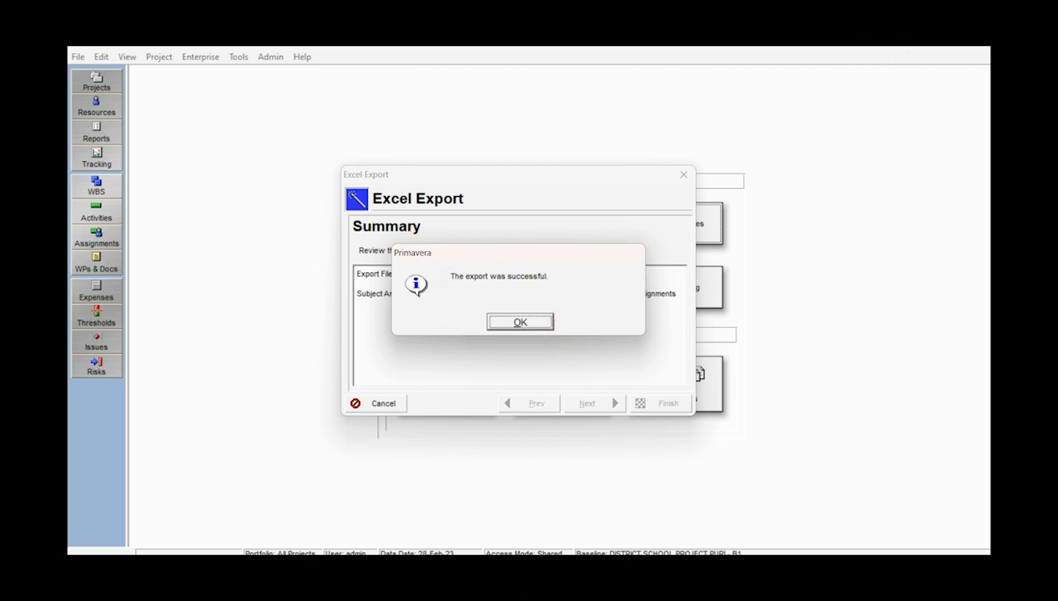
Use Sapigen Project.xer as the import file and set project SB to be created as a new project under the SCHOOL EPS
click(597, 410)
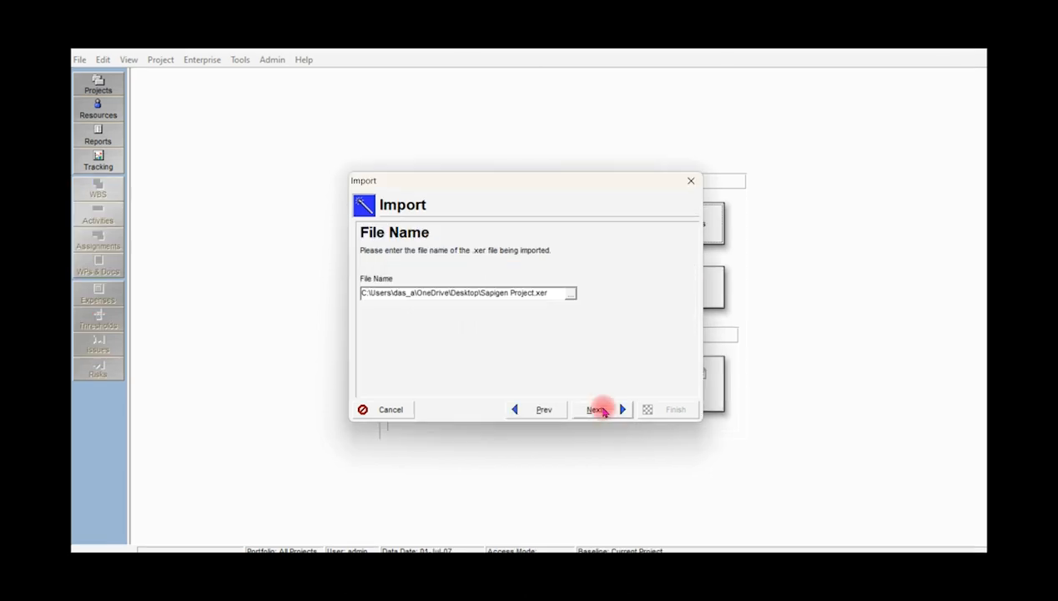
click(599, 410)
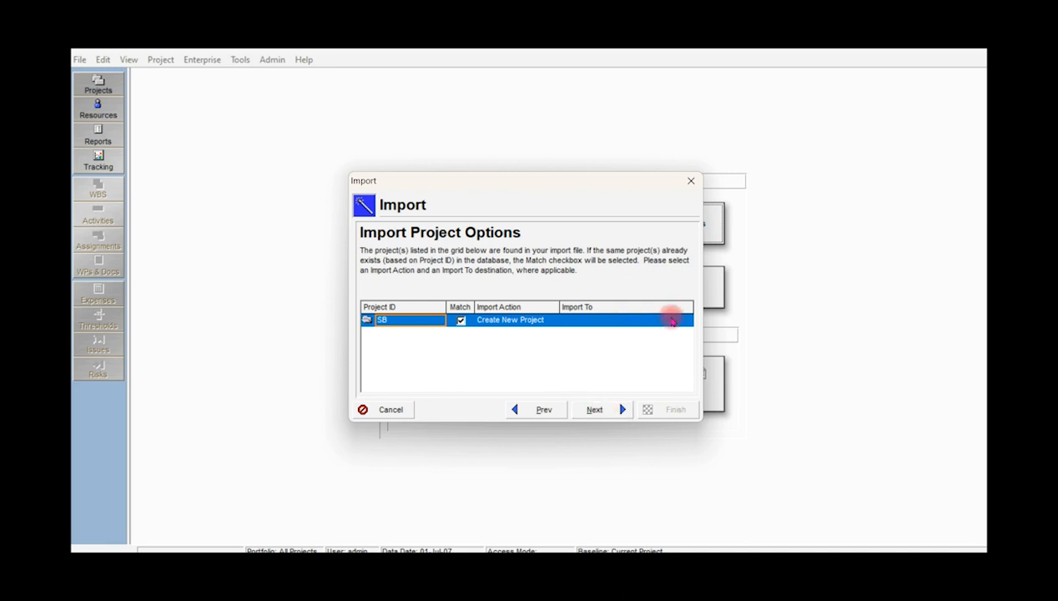
click(675, 319)
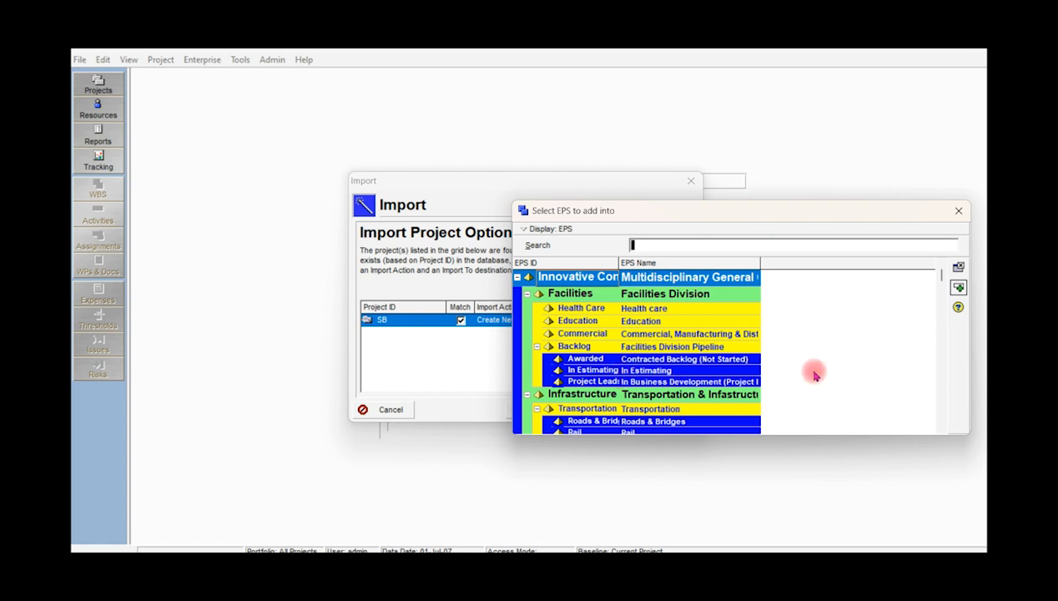
drag(941, 277, 937, 421)
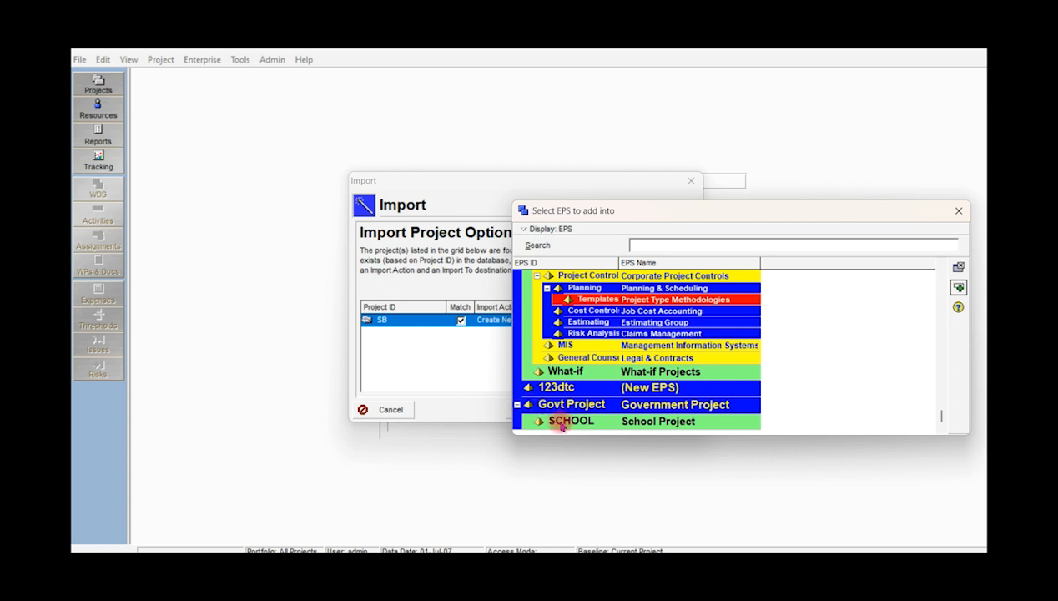
click(551, 422)
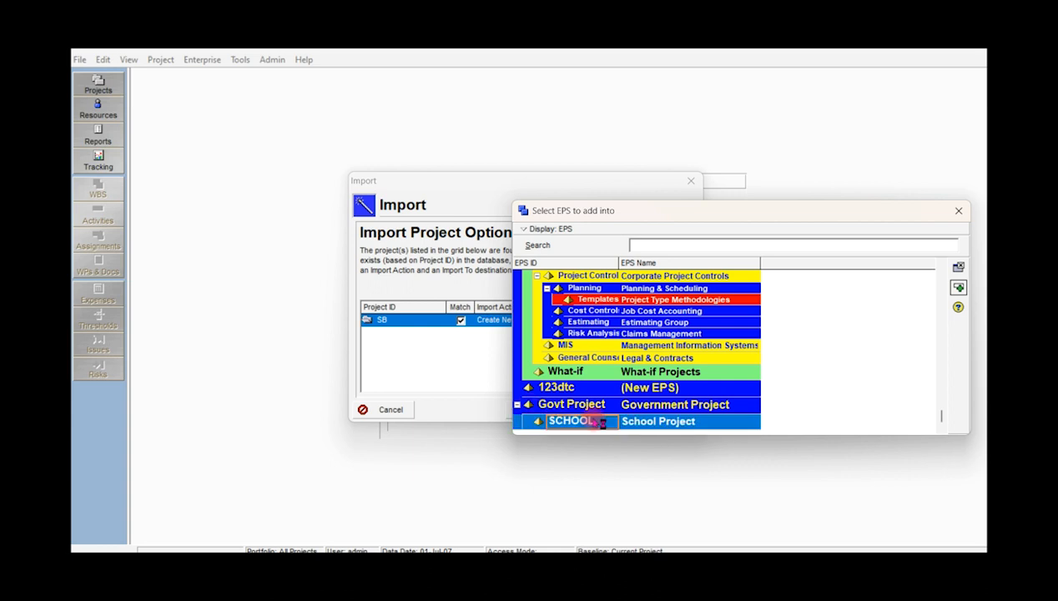
click(958, 288)
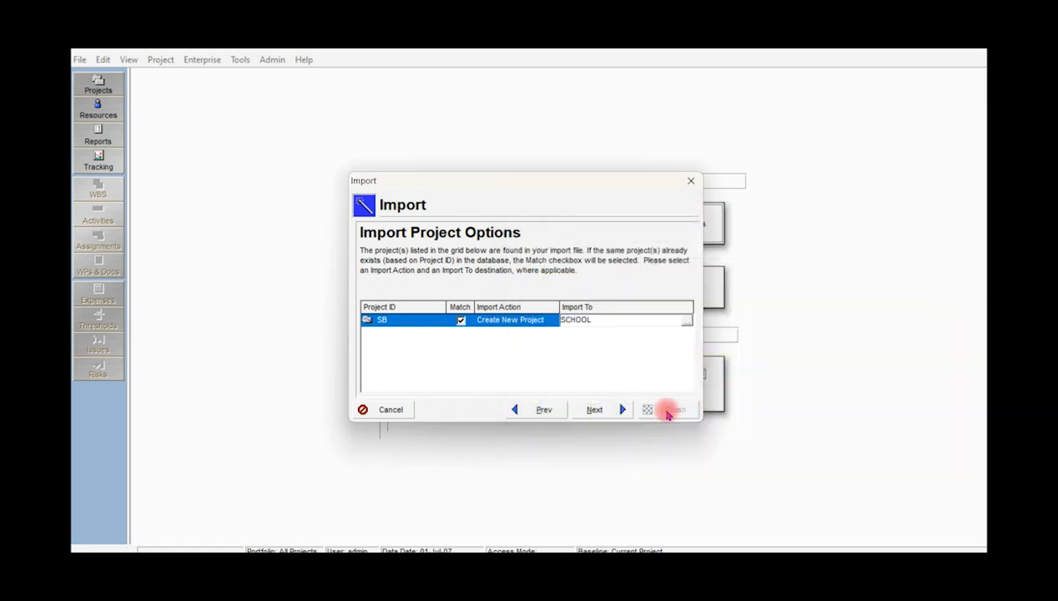
click(610, 411)
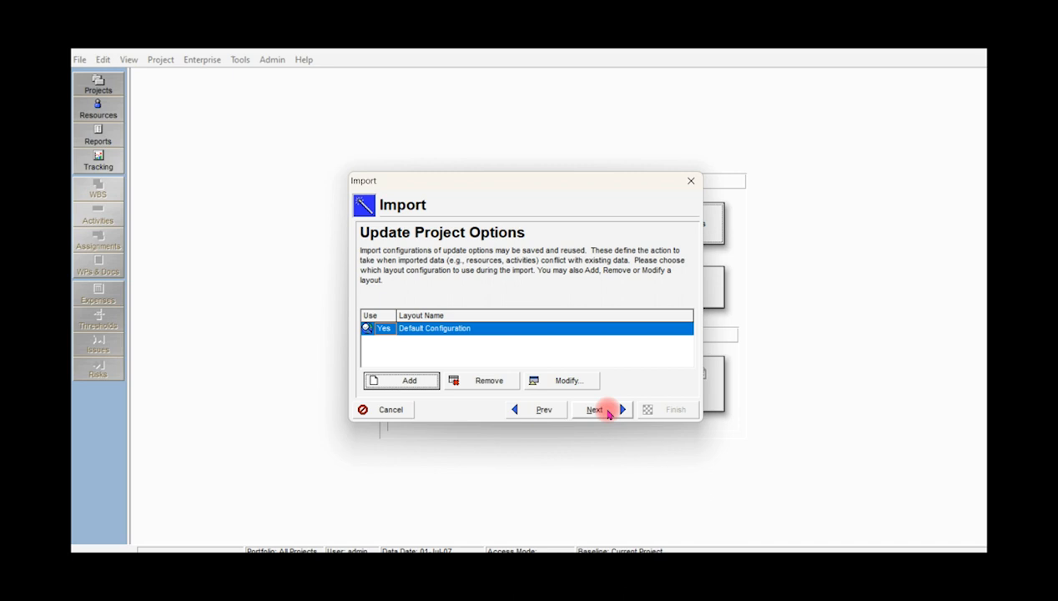
Run the import using the Default Configuration for the update options and close the wizard
click(608, 410)
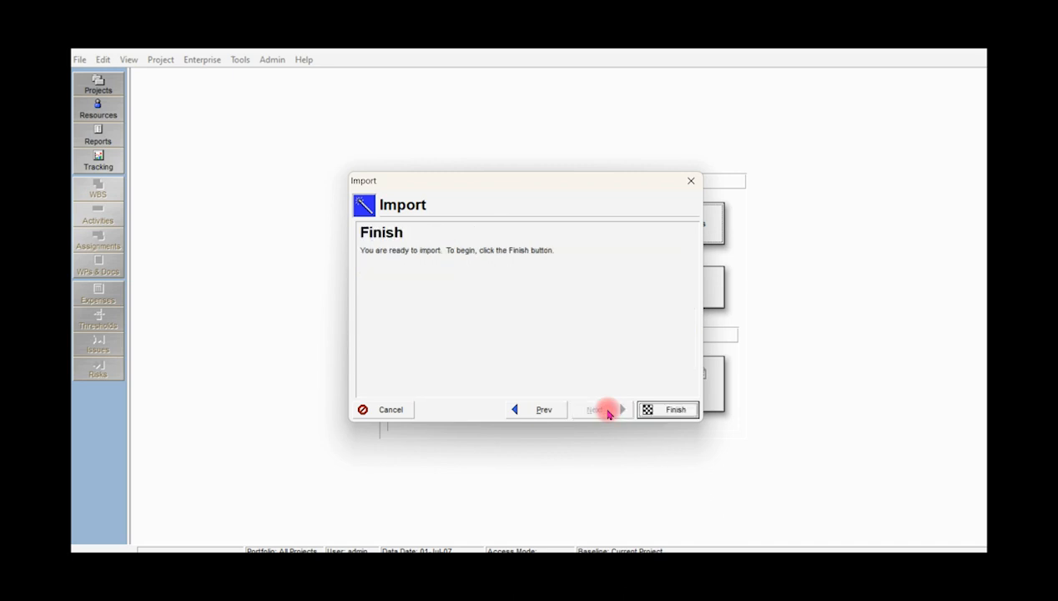
click(661, 409)
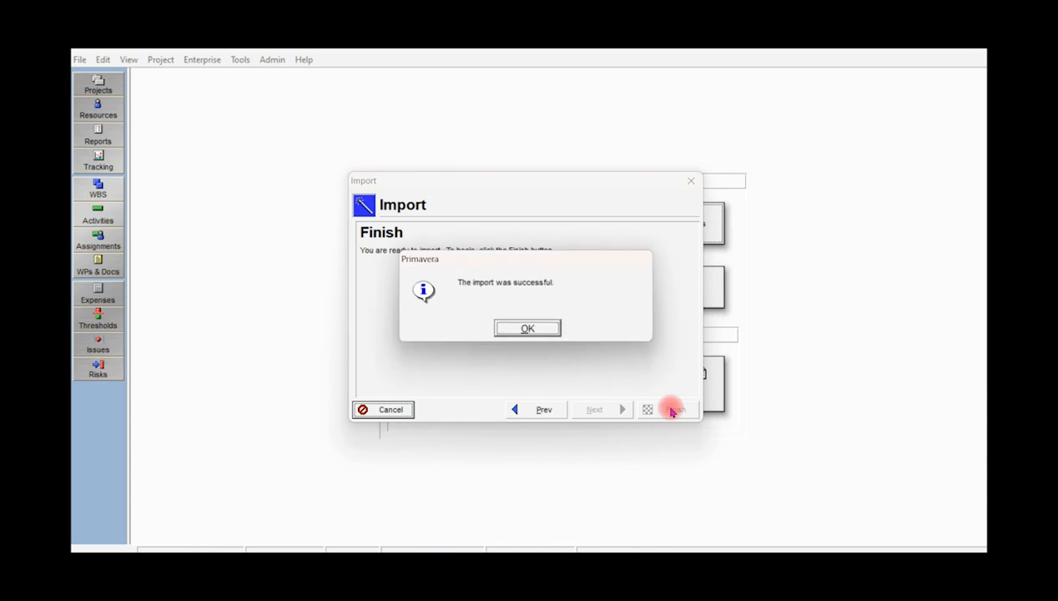
click(528, 330)
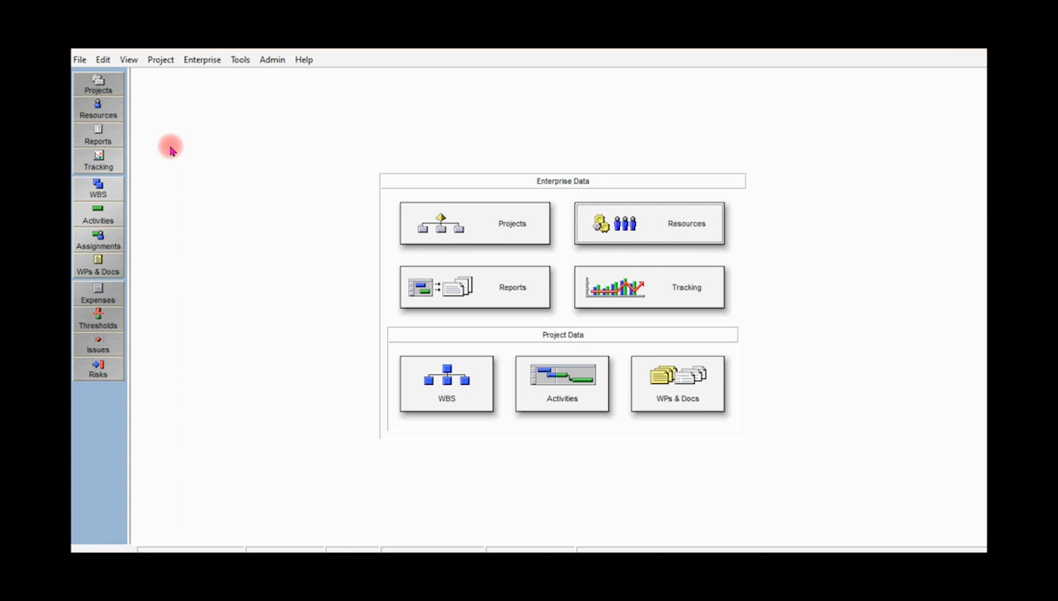
Open the imported SB-13 SAPIGEN BIOLOGIX project from the School Project list in its activities view
click(97, 89)
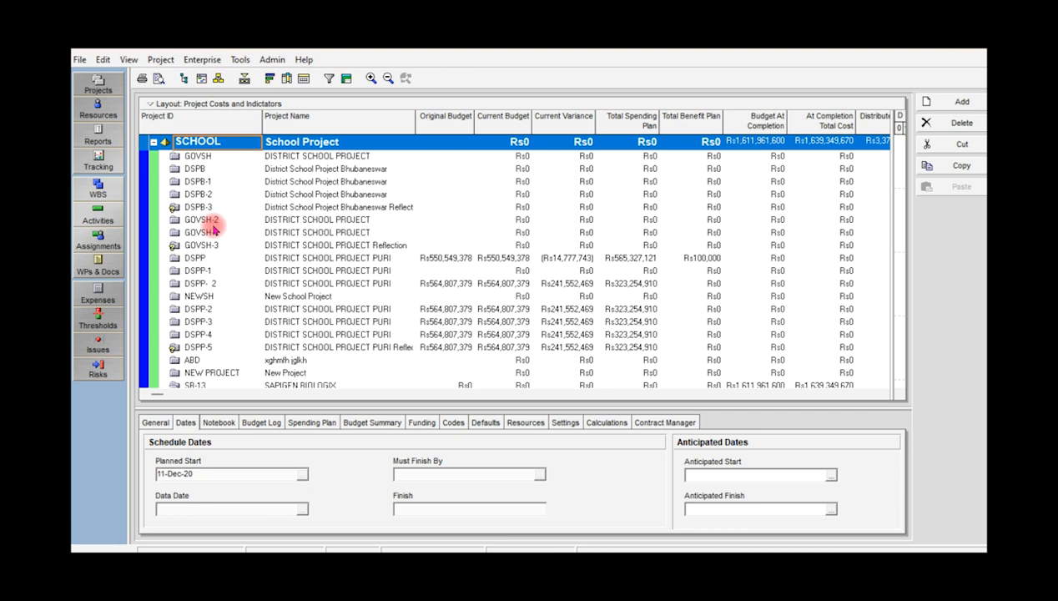
scroll(214, 230, down, 1)
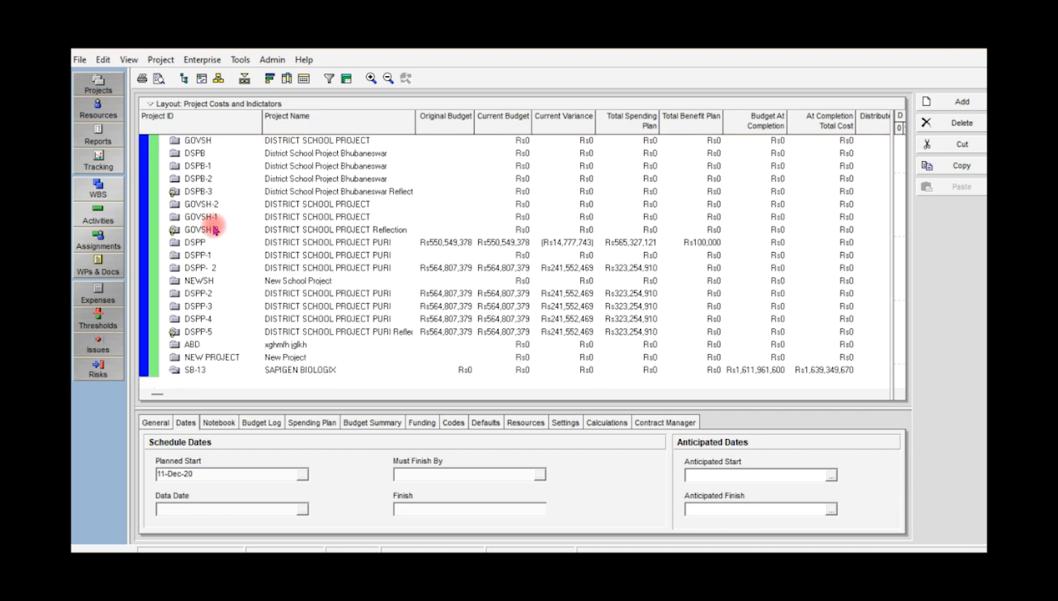
click(191, 371)
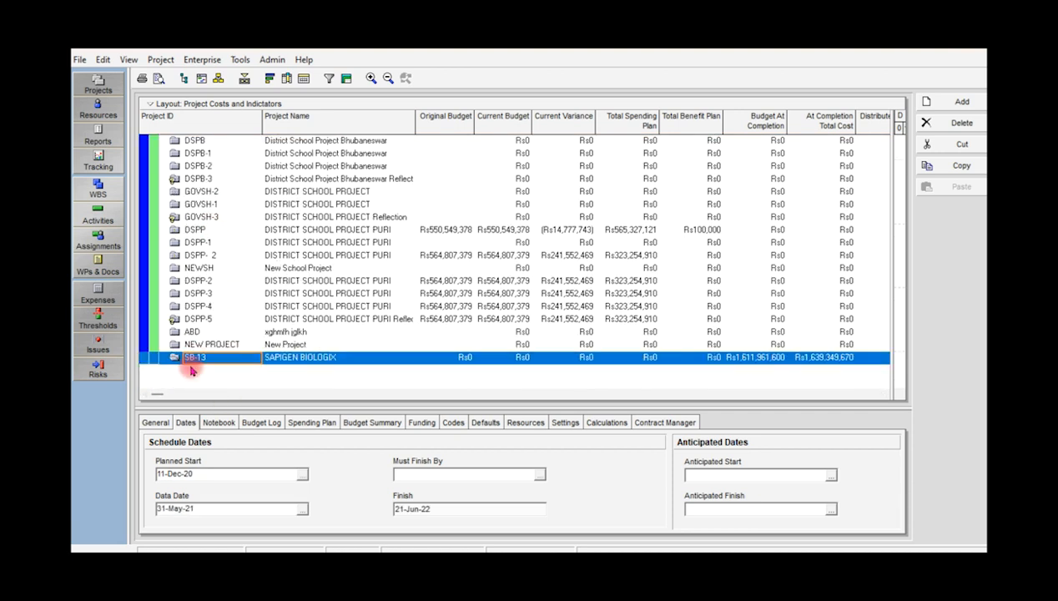
right_click(188, 359)
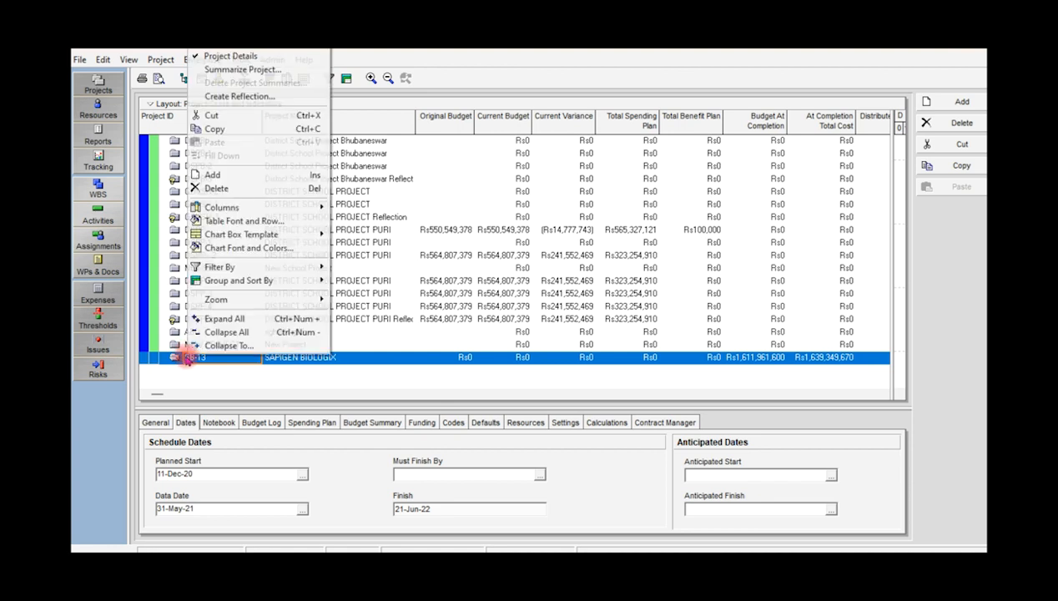
click(248, 50)
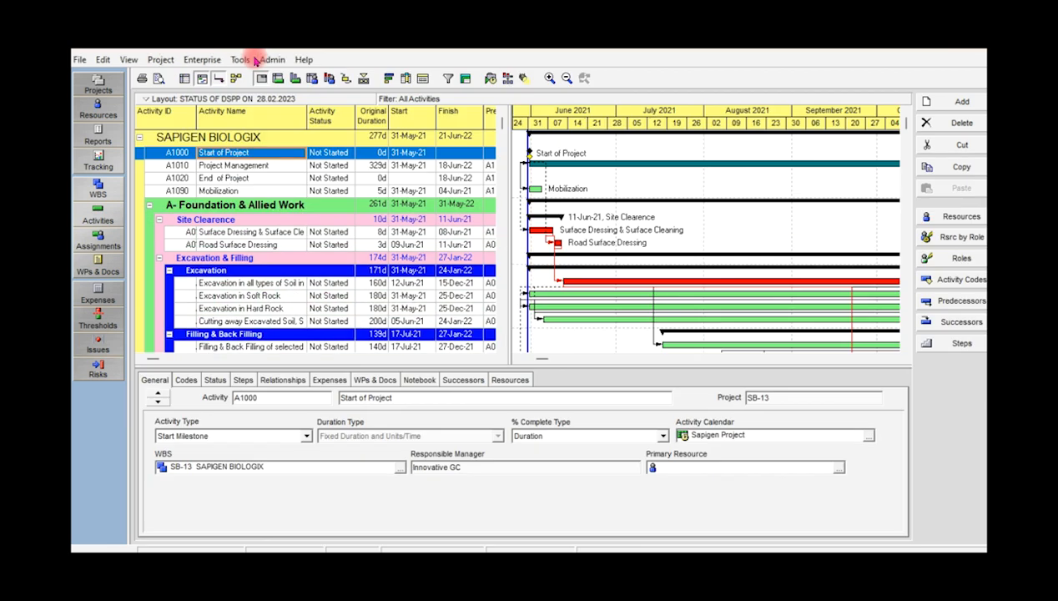